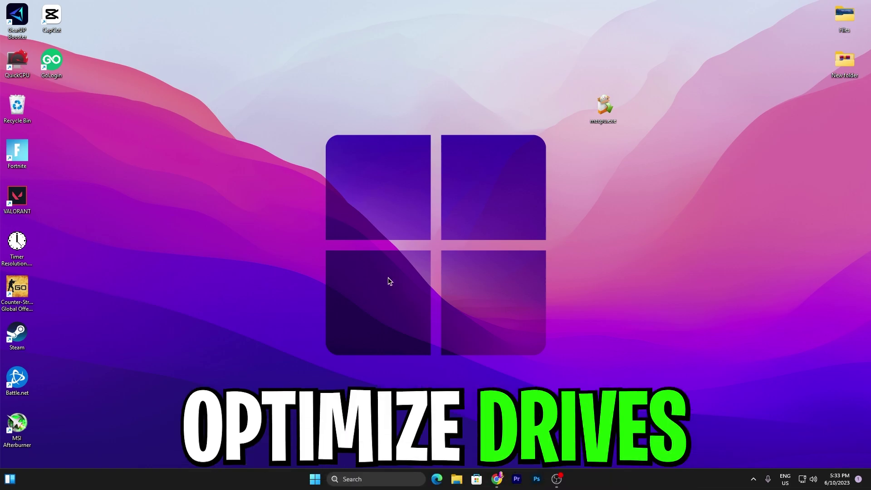
From File Explorer, open Optimize Drives through the Tools tab of Local Disk (C:) Properties
left_click(457, 479)
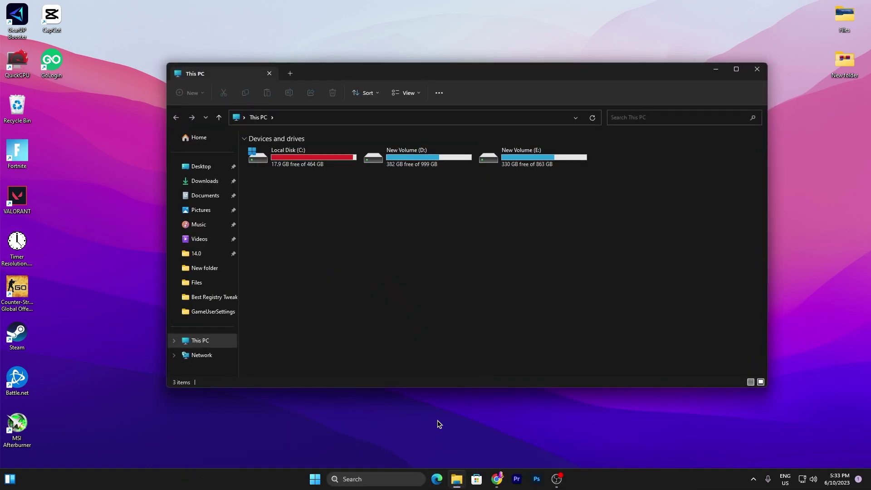
right_click(294, 163)
left_click(330, 295)
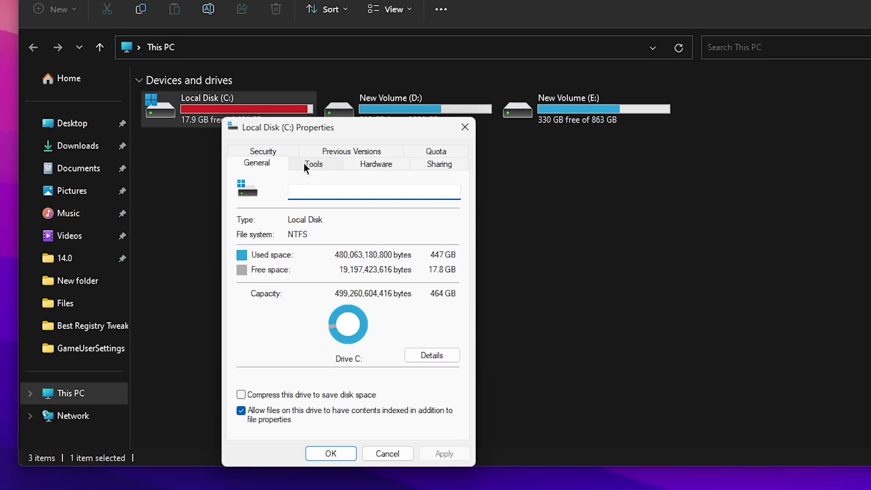
left_click(303, 162)
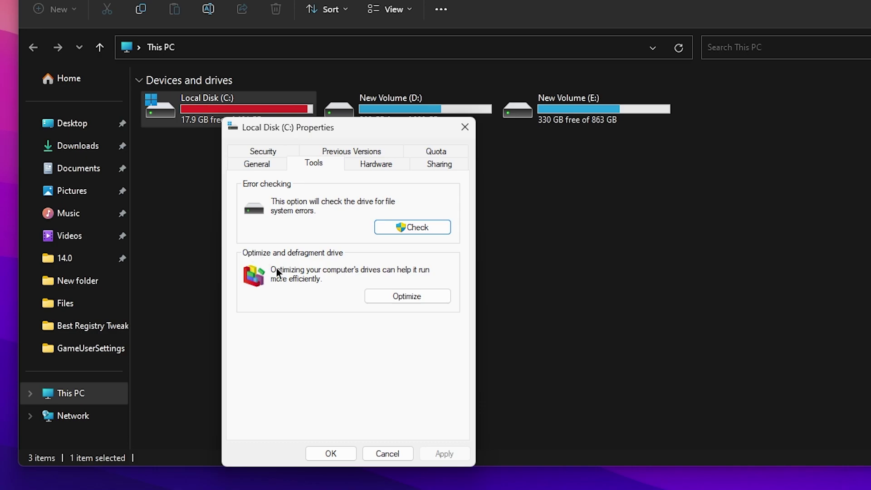
left_click(406, 296)
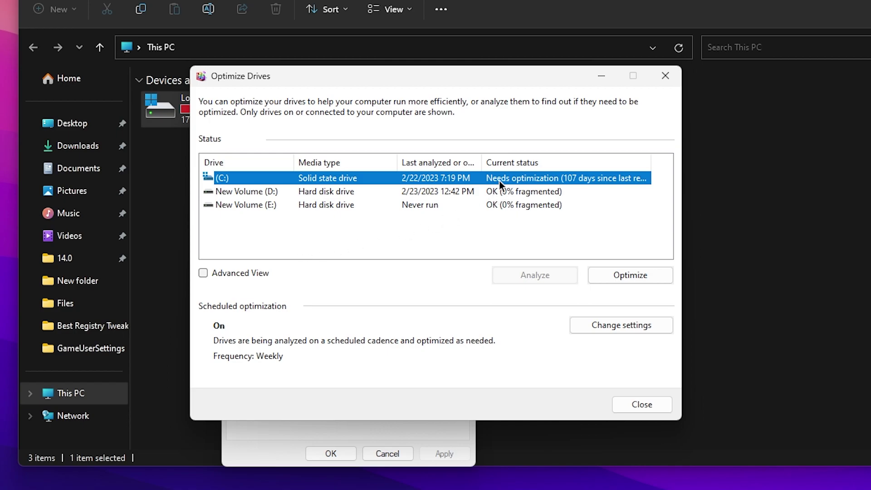
Optimize drive C: until it reports OK, then select New Volume (D:)
left_click(623, 273)
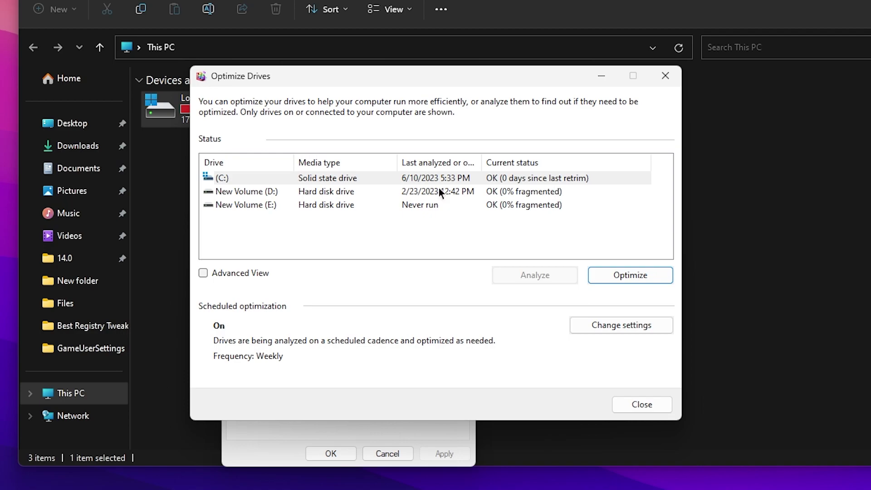
left_click(251, 195)
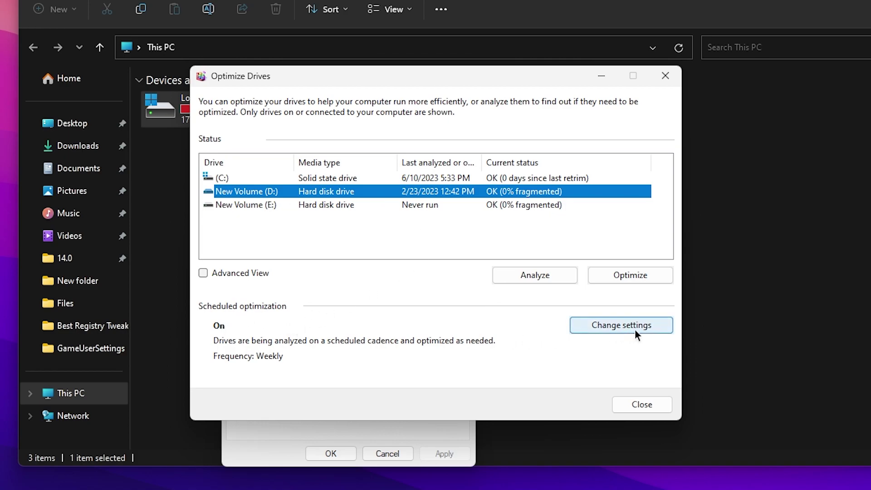
Confirm the scheduled optimization is set to Weekly and cancel without changes
left_click(612, 327)
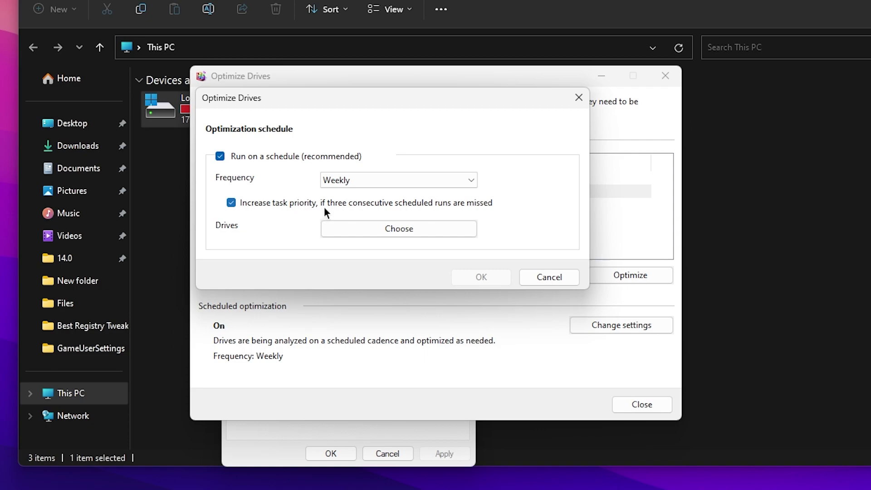
left_click(539, 278)
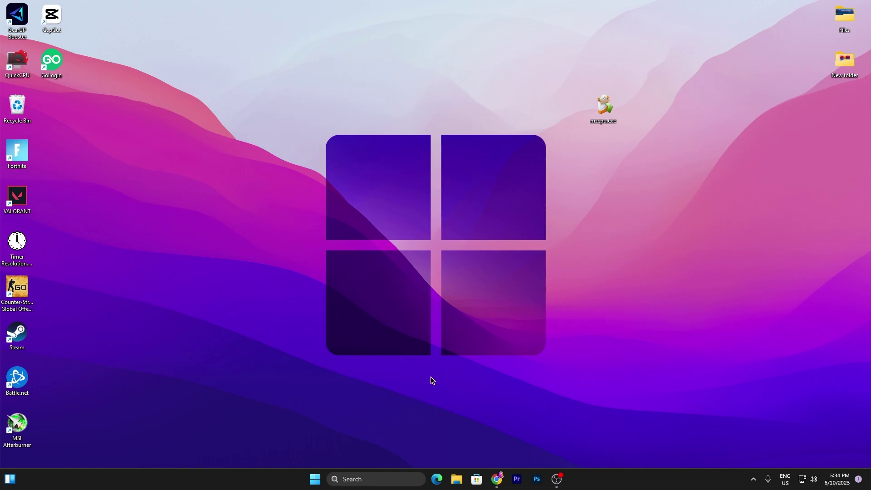
Search 'disk' to launch Disk Cleanup and run it on drive C:
left_click(420, 477)
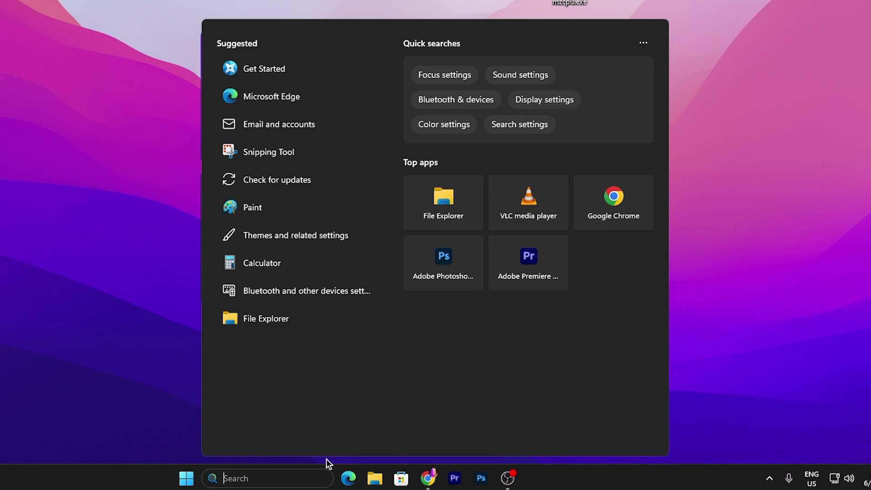
type("disk")
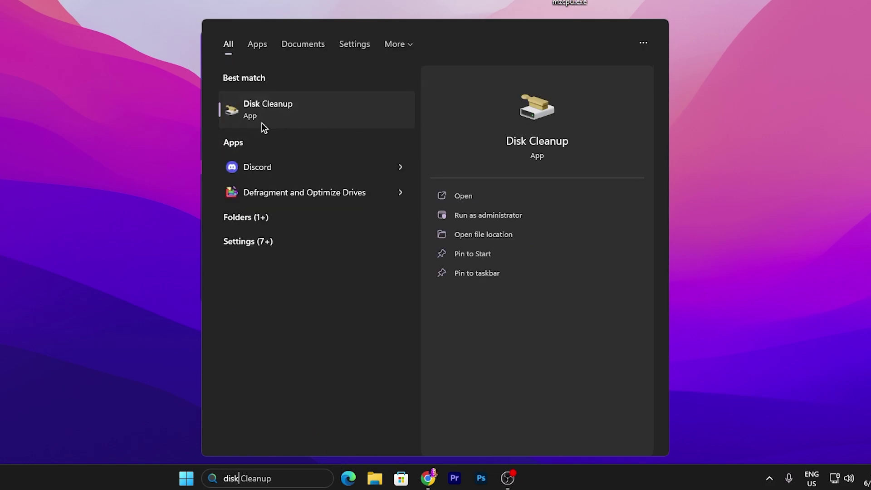
left_click(321, 115)
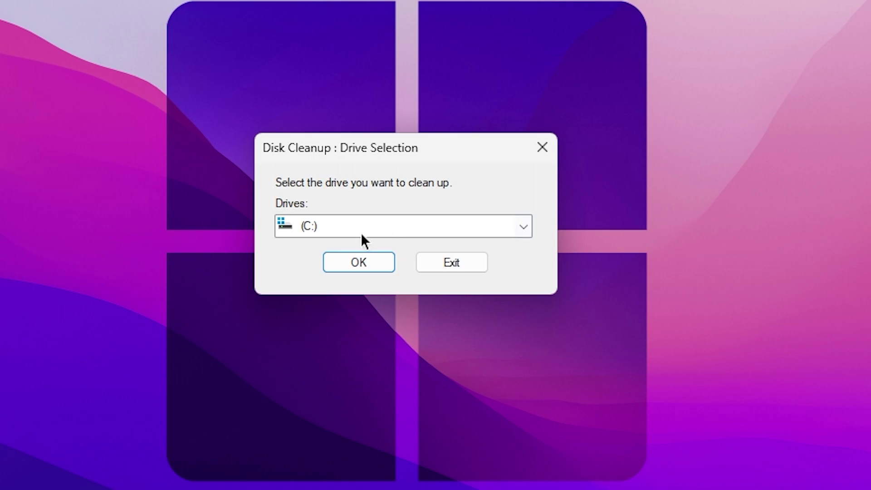
left_click(377, 261)
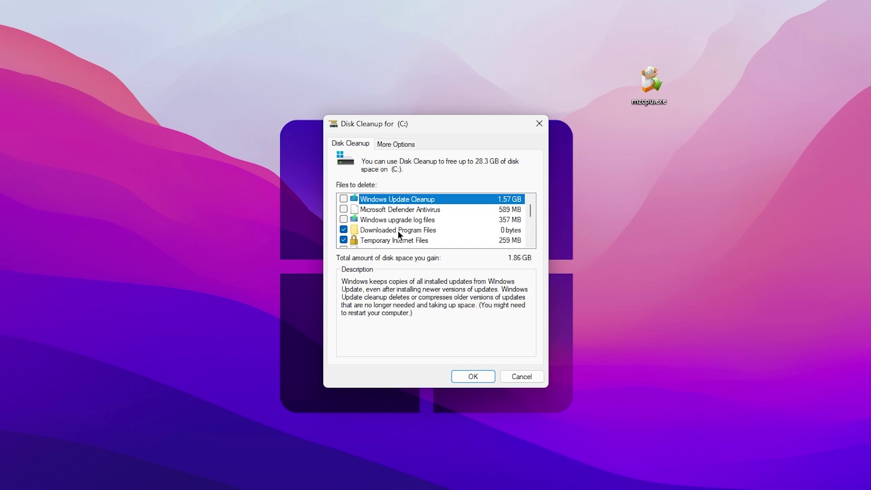
Tick Windows Update Cleanup, Defender files, upgrade logs, DirectX Shader Cache and Delivery Optimization Files
scroll(464, 231, "down", 1)
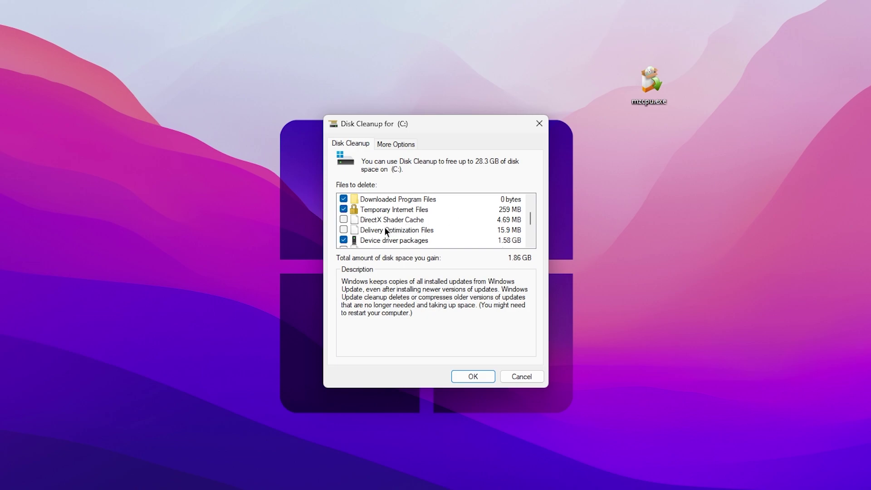
scroll(385, 227, "down", 1)
scroll(389, 217, "up", 2)
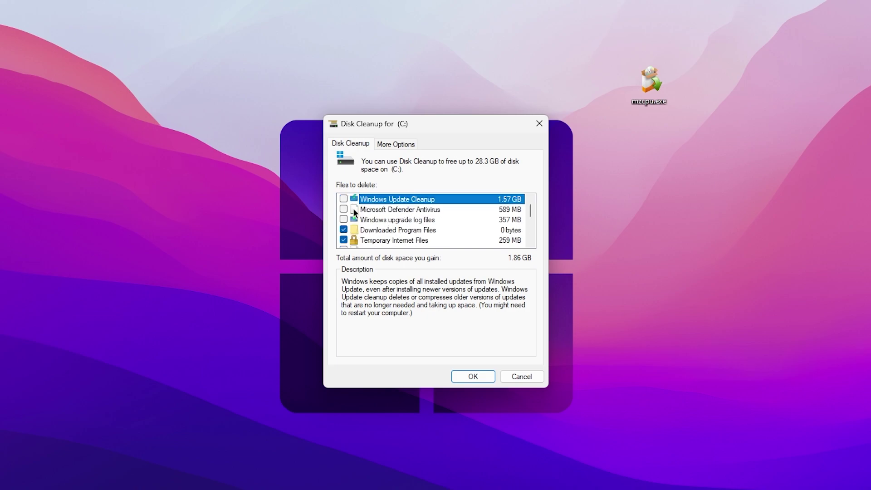
left_click(344, 198)
left_click(343, 209)
left_click(343, 220)
scroll(390, 222, "down", 1)
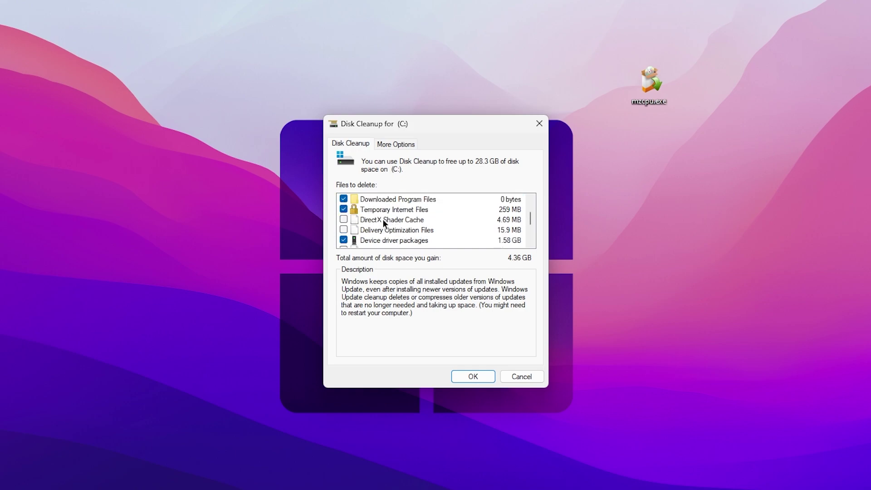
left_click(343, 220)
left_click(344, 229)
Add Previous Windows installation(s), Language Resource Files and Recycle Bin, then permanently delete everything selected
scroll(402, 213, "down", 1)
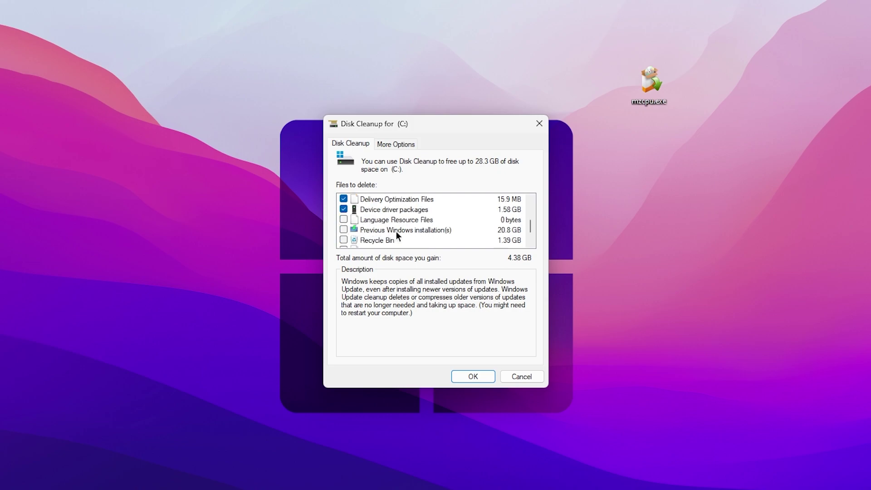
left_click(344, 230)
left_click(343, 220)
scroll(360, 219, "down", 1)
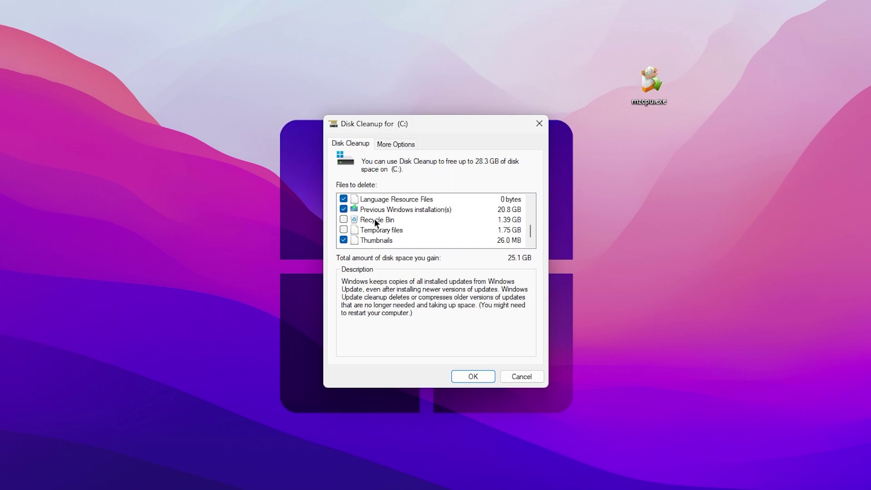
left_click(343, 220)
left_click(472, 377)
left_click(448, 262)
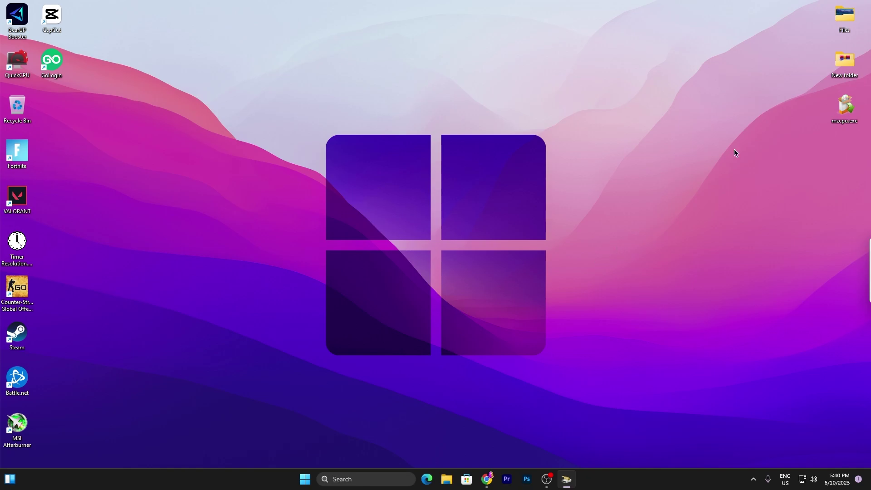
Move the mzcpu.exe icon to a new spot on the desktop
left_click_drag(771, 119, 613, 115)
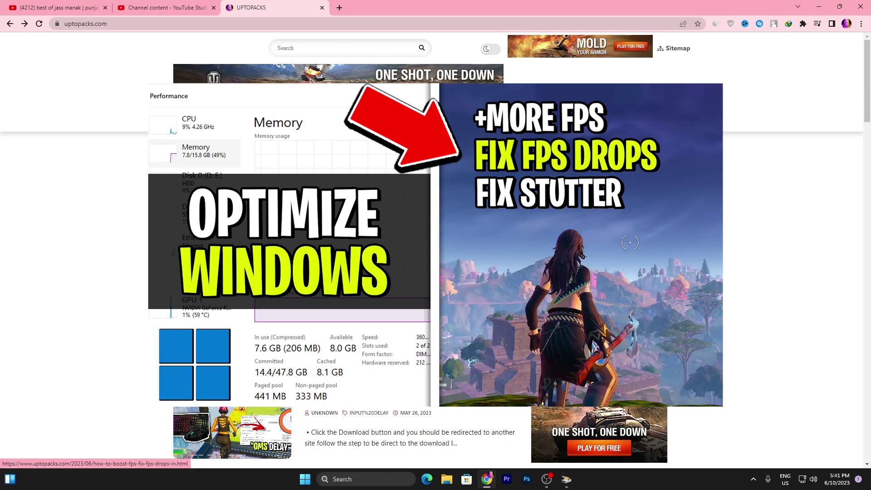
Open the How to BOOST FPS guide, scroll toward its download section, and minimize Chrome
left_click(439, 184)
scroll(438, 184, "down", 10)
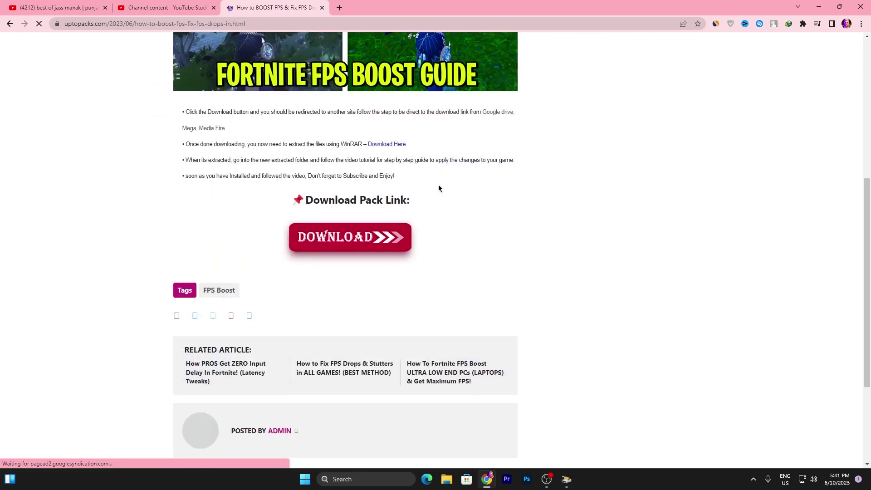
left_click(819, 6)
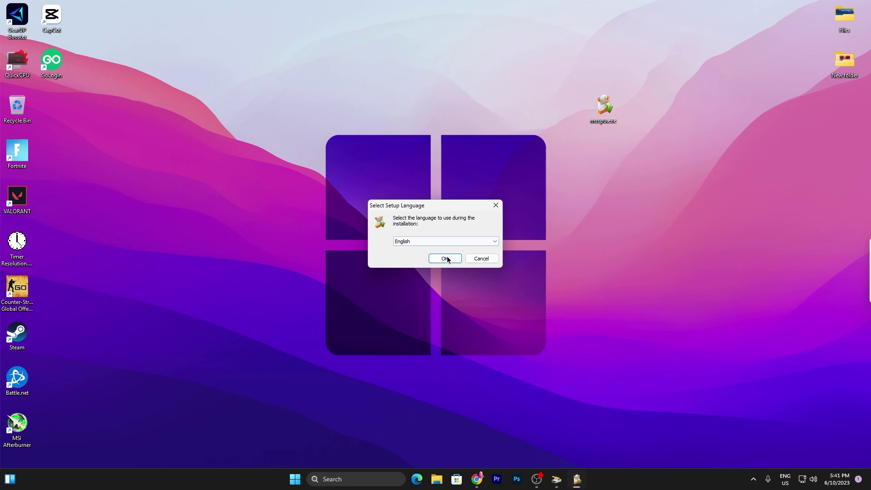
Install Mz CPU Accelerator in English at default locations with a desktop icon, then launch it
left_click(449, 259)
left_click(489, 312)
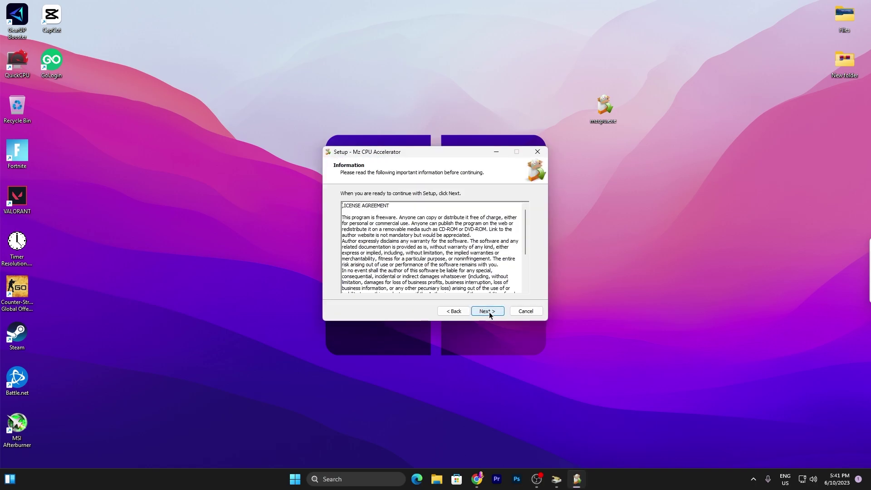
left_click(490, 312)
left_click(488, 311)
left_click(488, 311)
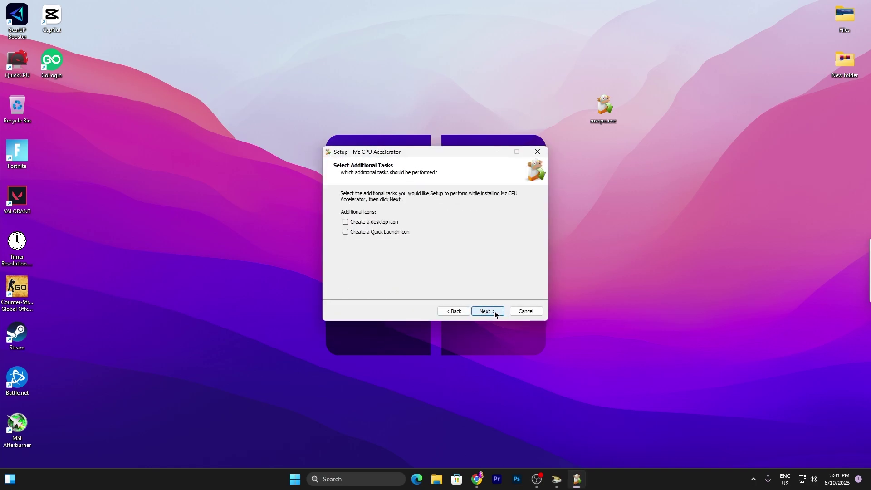
left_click(353, 222)
left_click(486, 311)
left_click(486, 311)
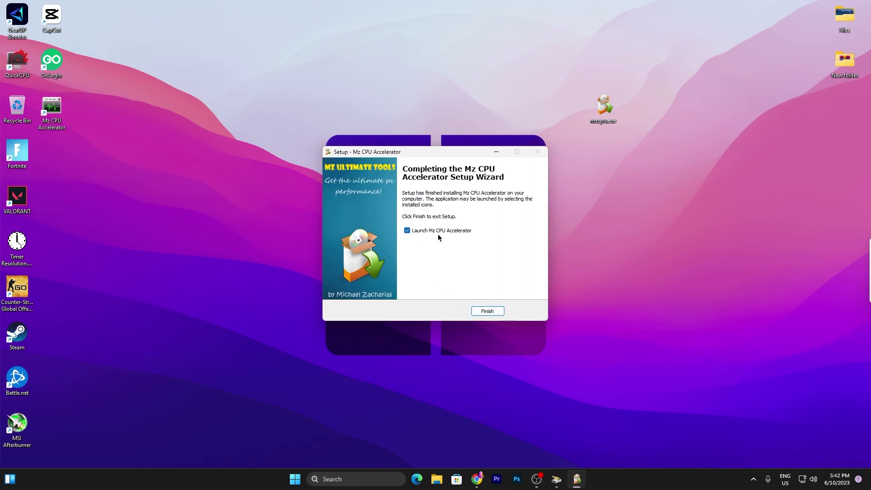
left_click(489, 311)
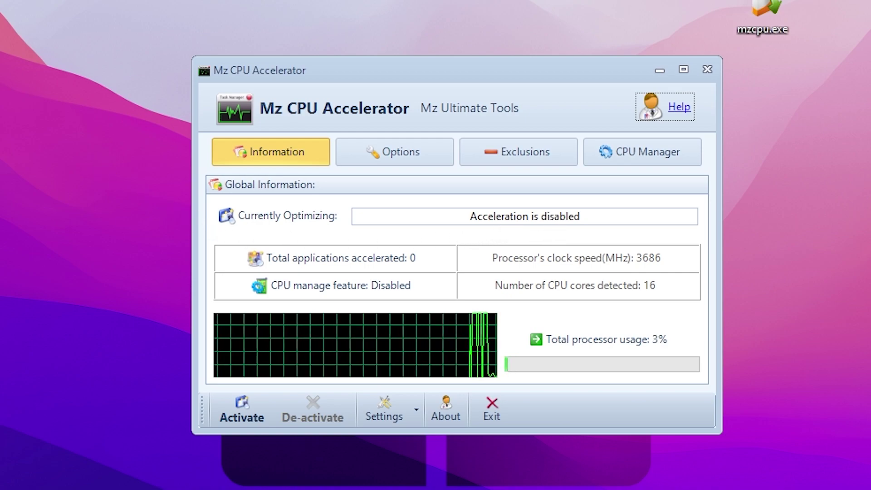
Activate CPU acceleration and set the program to start activated and minimized
left_click(243, 406)
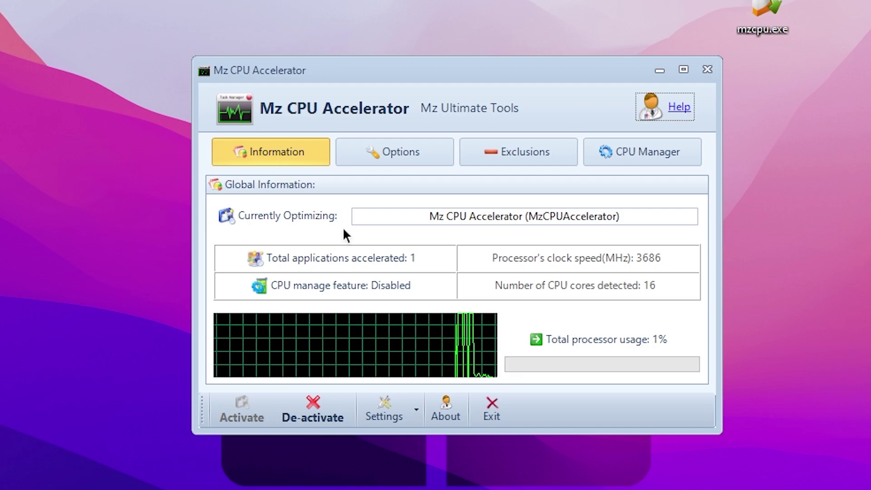
left_click(391, 152)
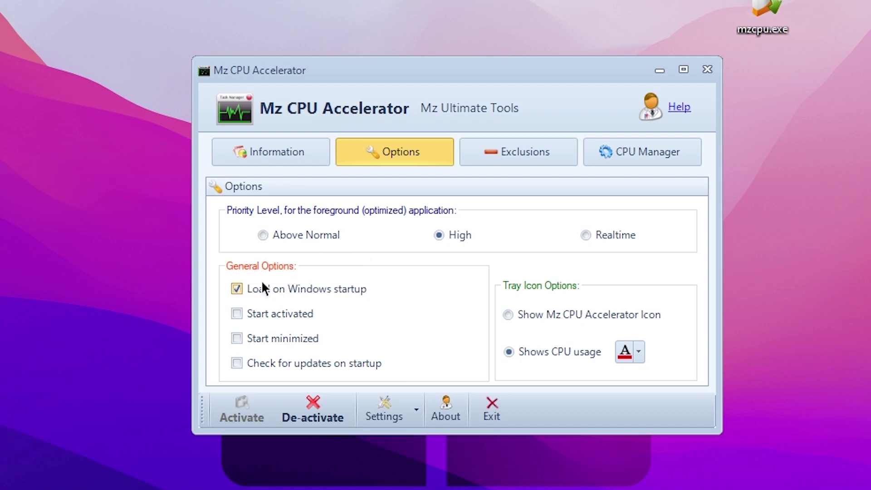
left_click(245, 313)
left_click(250, 338)
Close the accelerator window, run toward the fountain and switch to the Havoc Pump Shotgun
left_click(706, 70)
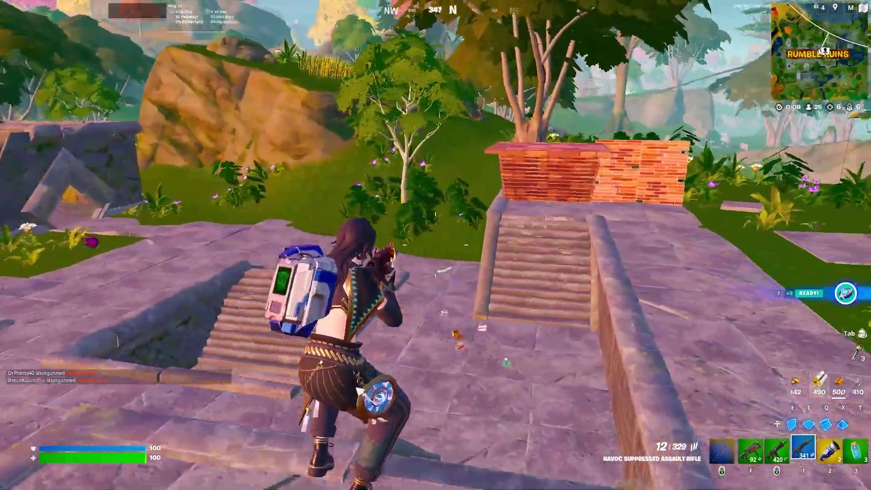
key("w")
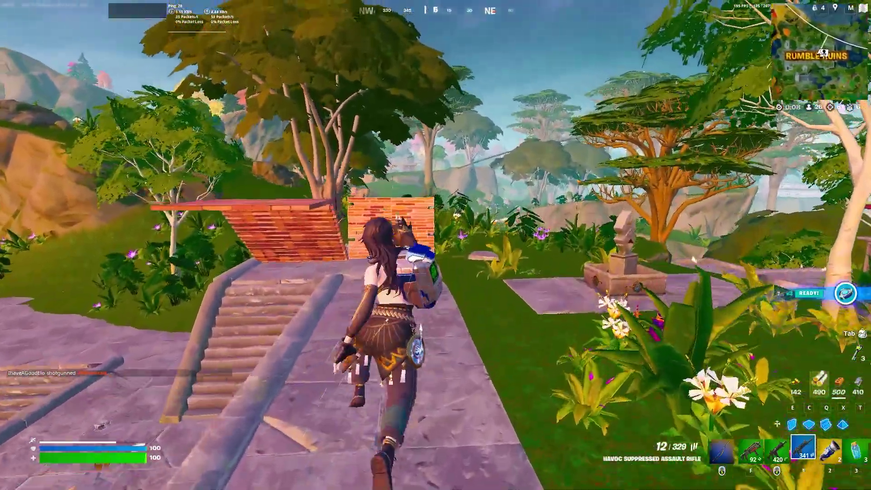
key("w")
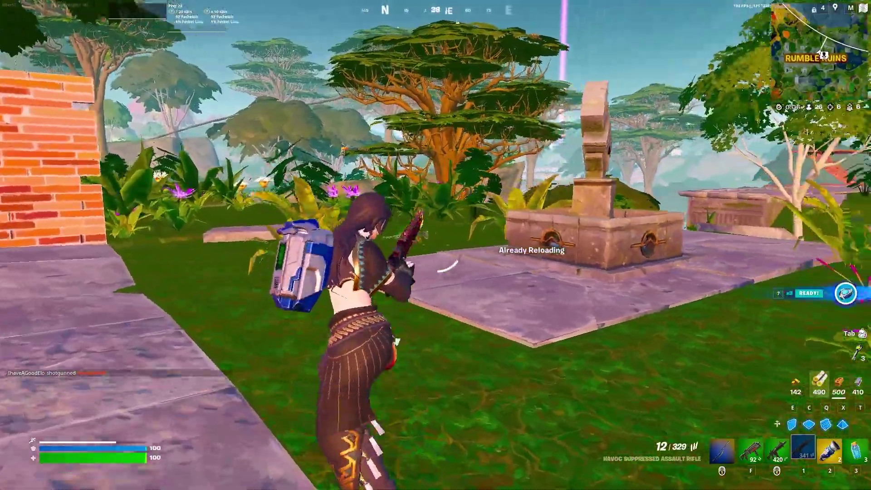
key("w")
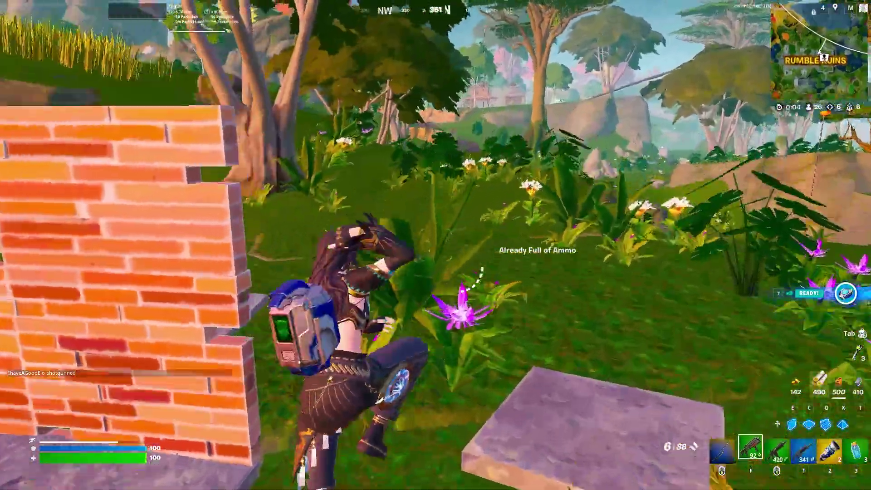
key("f")
Keep running through the jungle down the slope, switching to the pickaxe
key("w")
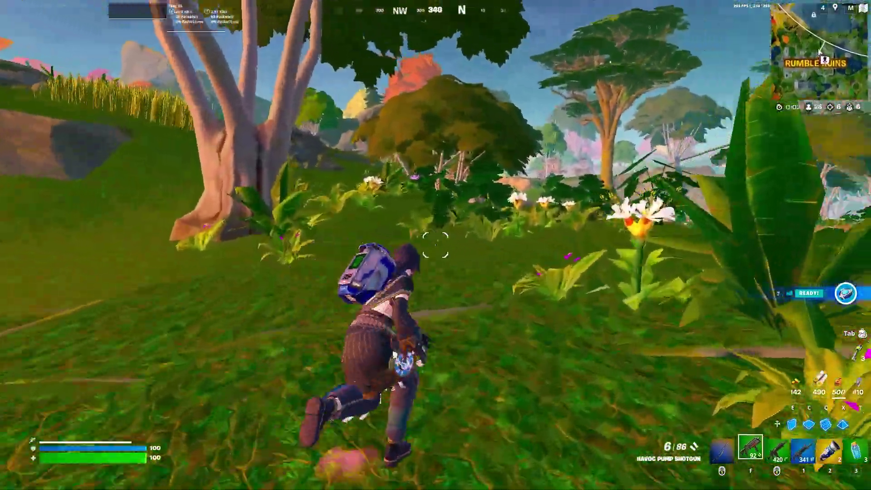
key("w")
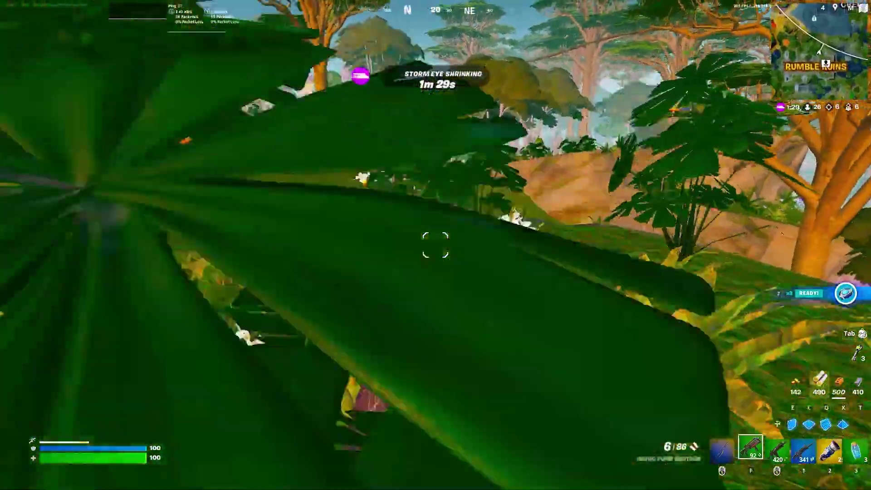
key("w")
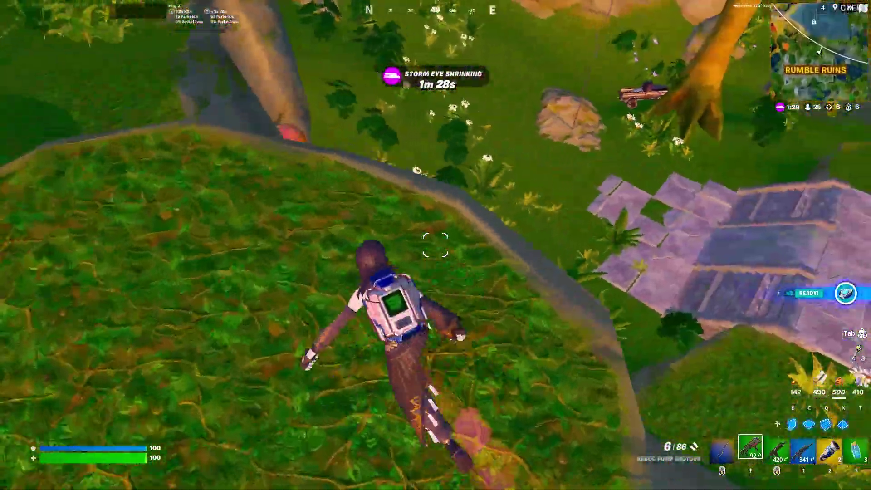
key("w")
key("f")
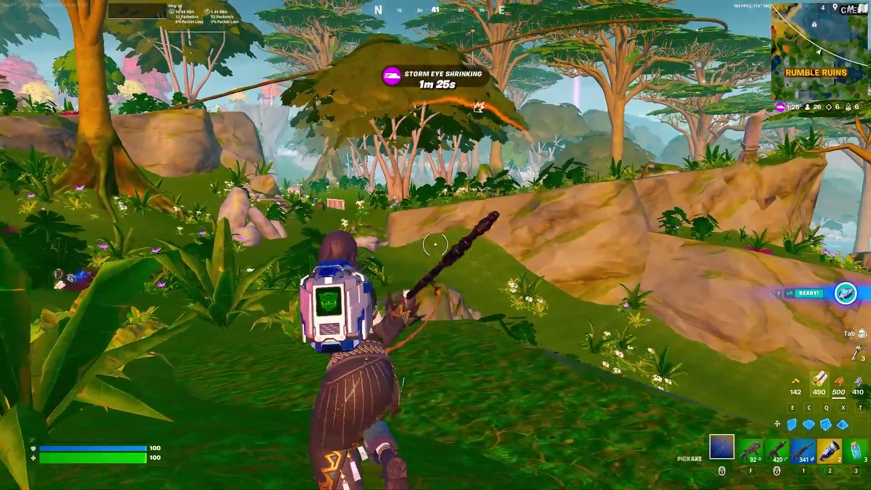
key("w")
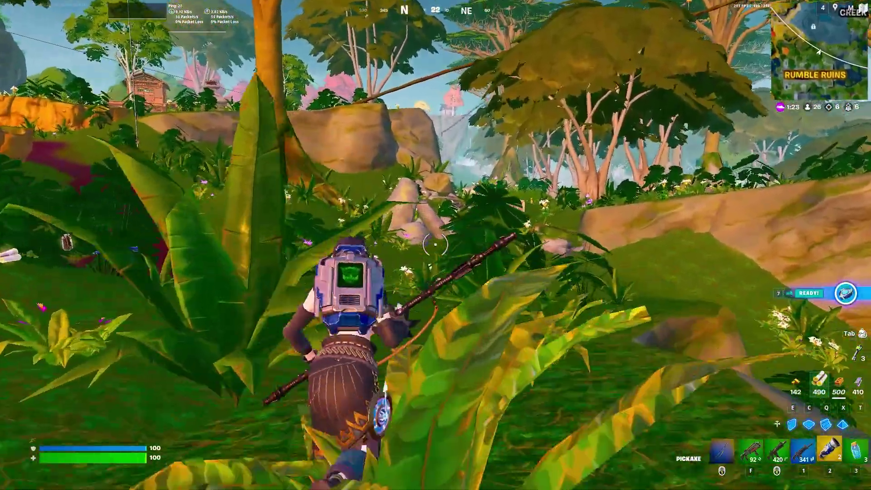